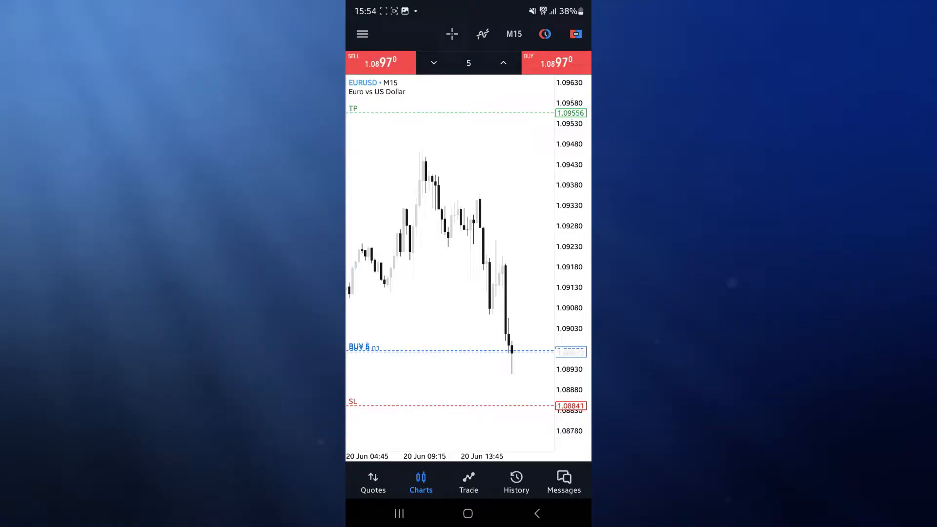
- Show the Trade view with account balance and the open EURUSD positions
{"action": "left_click", "coordinate": [373, 482]}
{"action": "left_click", "coordinate": [469, 482]}
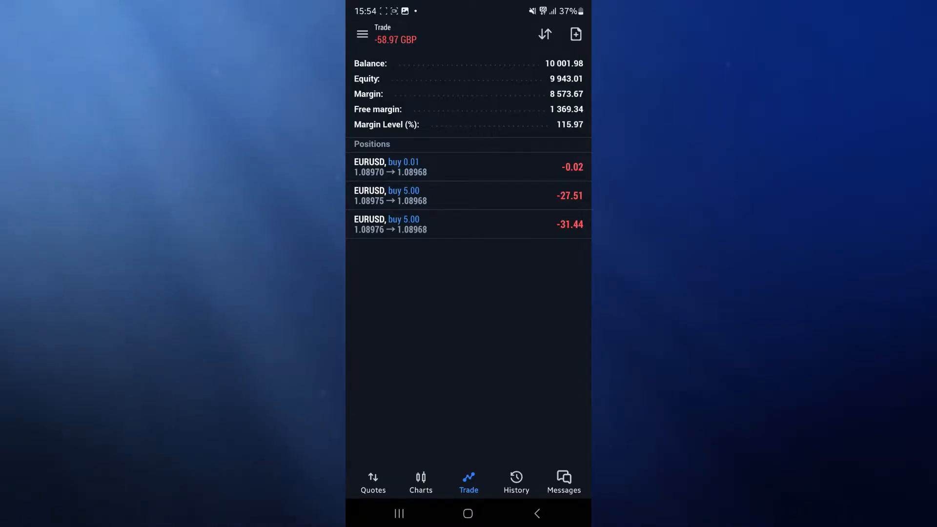
{"action": "left_click", "coordinate": [469, 224]}
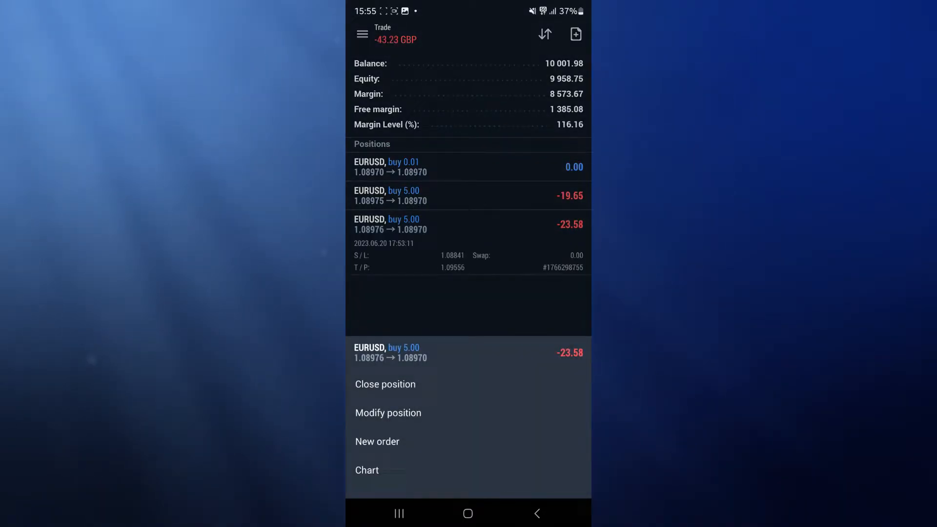
{"action": "left_click", "coordinate": [461, 383]}
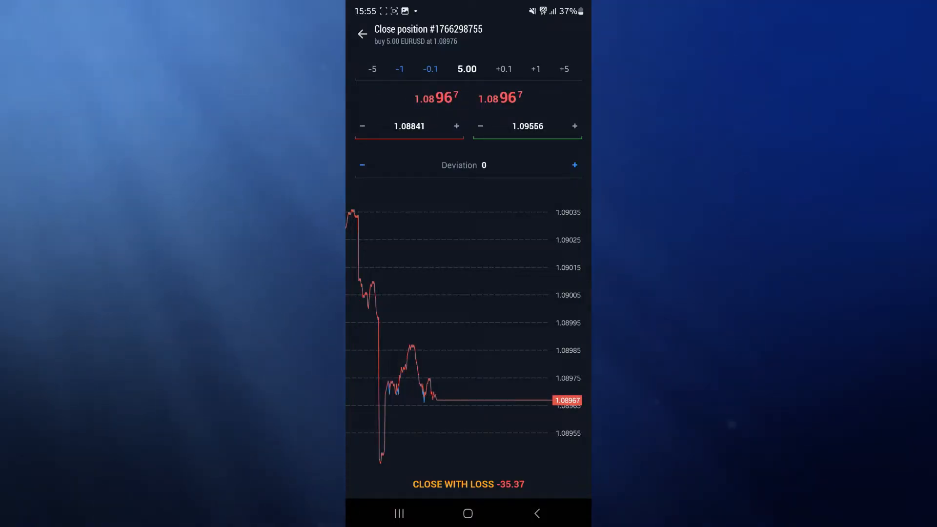
{"action": "left_click", "coordinate": [467, 68]}
{"action": "left_click", "coordinate": [558, 353]}
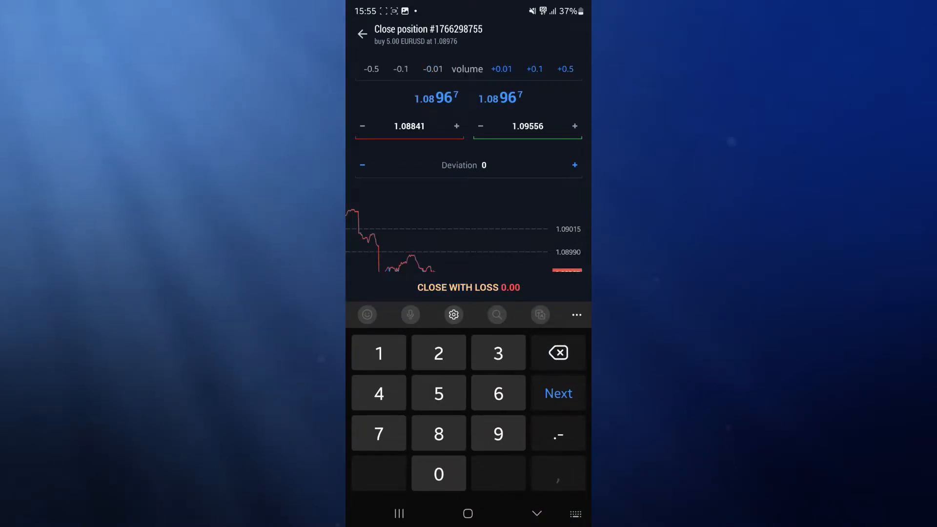
{"action": "left_click", "coordinate": [379, 353]}
{"action": "type", "text": "1"}
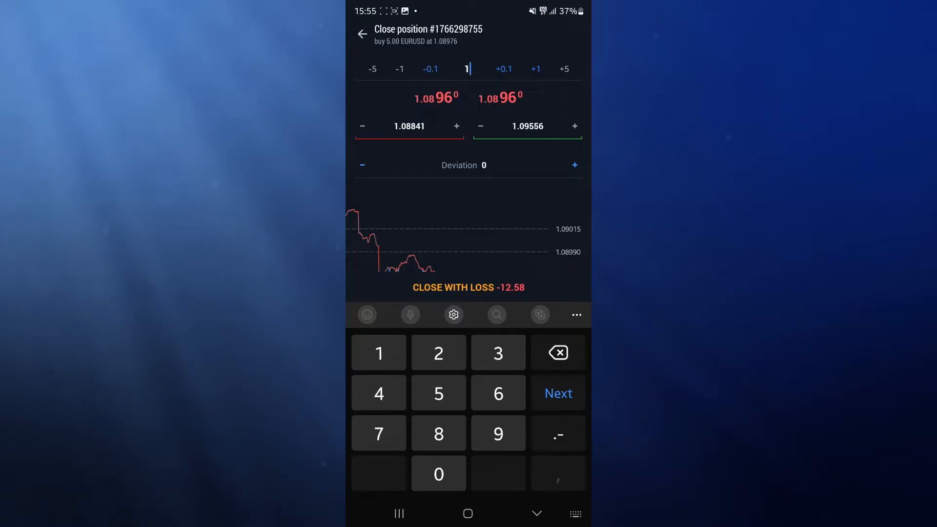
{"action": "left_click", "coordinate": [469, 286]}
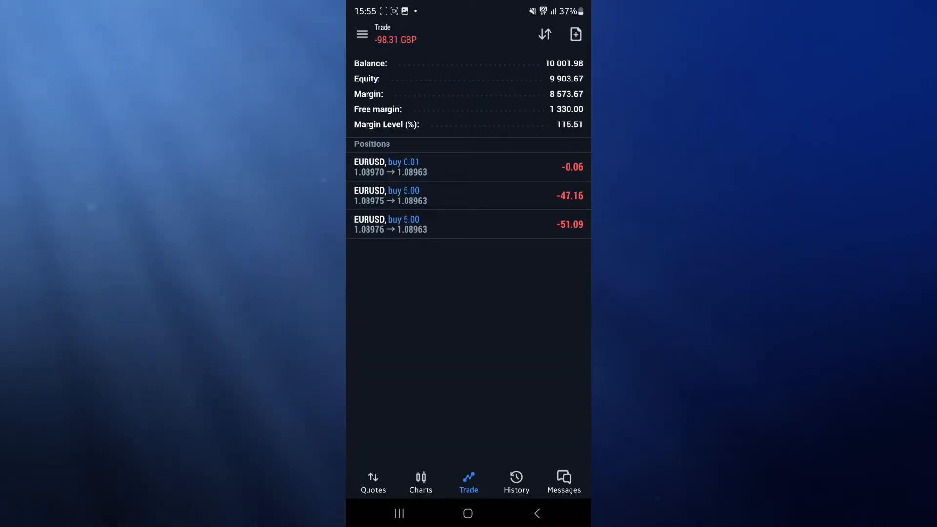
- Select the 5-lot EURUSD buy on the chart and bring up its close form
{"action": "left_click", "coordinate": [421, 482]}
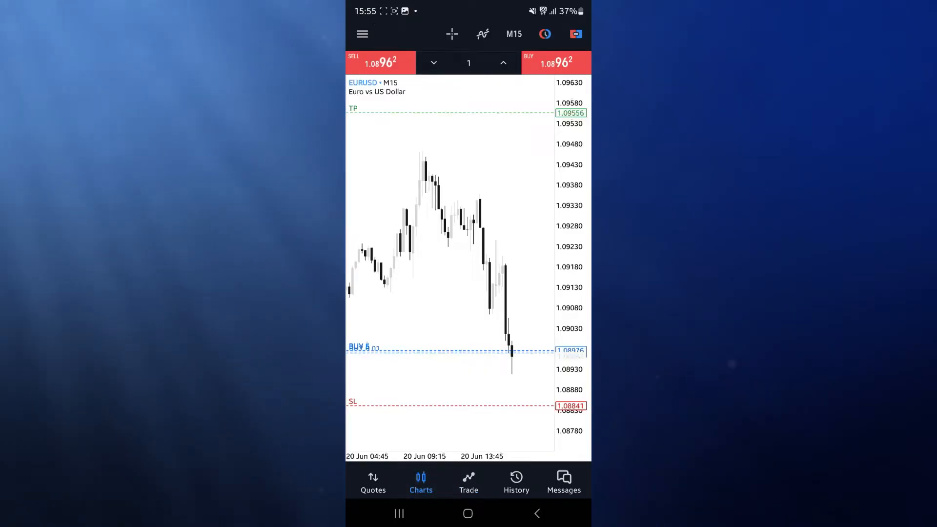
{"action": "left_click", "coordinate": [450, 350]}
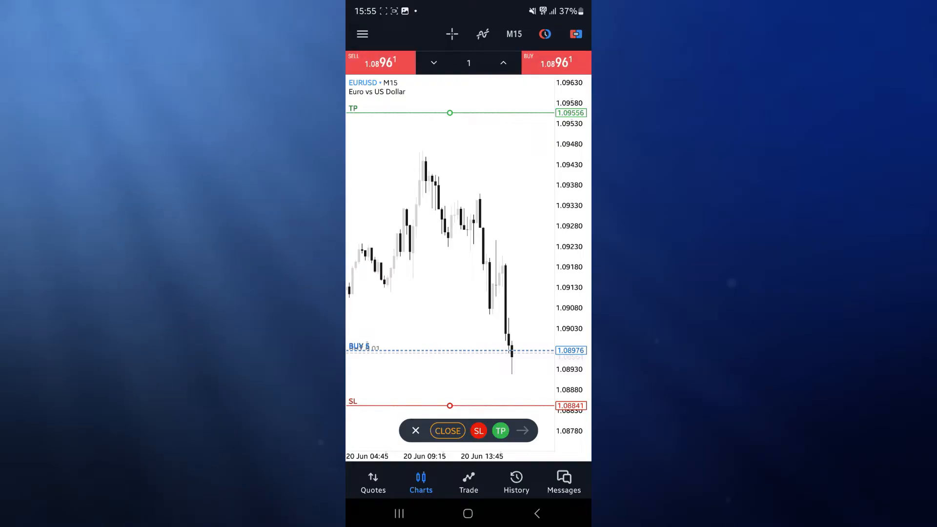
{"action": "left_click", "coordinate": [448, 431]}
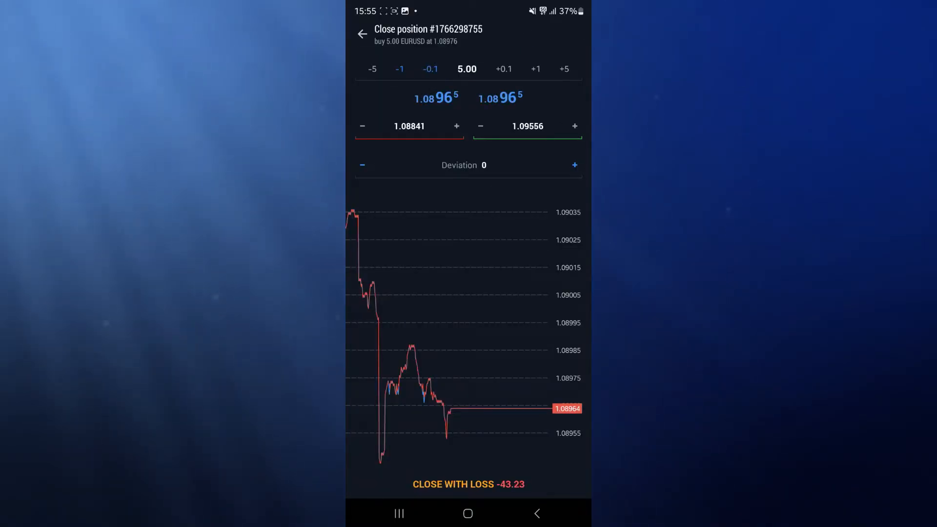
- Change the close volume from 5.00 to 1 lot and close it with profit
{"action": "left_click", "coordinate": [466, 69]}
{"action": "left_click", "coordinate": [558, 353]}
{"action": "left_click", "coordinate": [378, 353]}
{"action": "type", "text": "1"}
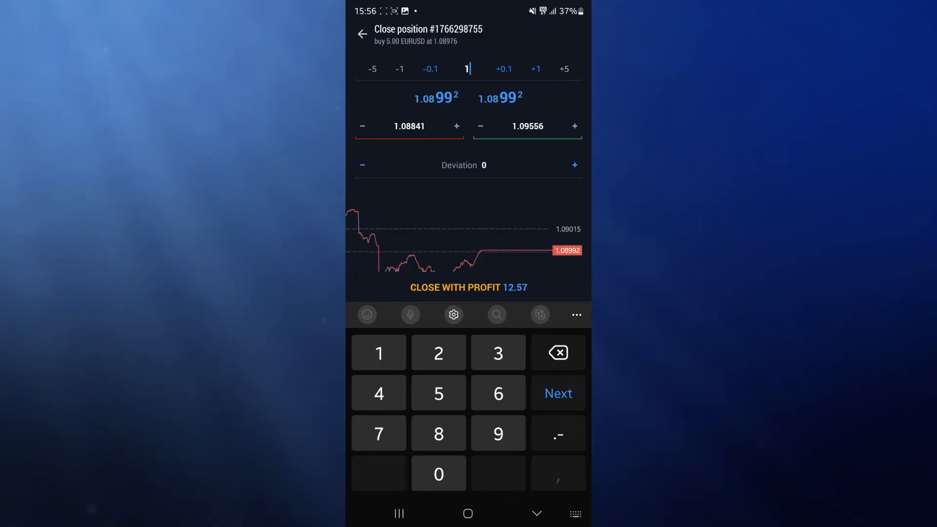
{"action": "left_click", "coordinate": [468, 287]}
- Back on the chart, select the remaining 4-lot EURUSD buy and bring up its close form
{"action": "left_click", "coordinate": [467, 482]}
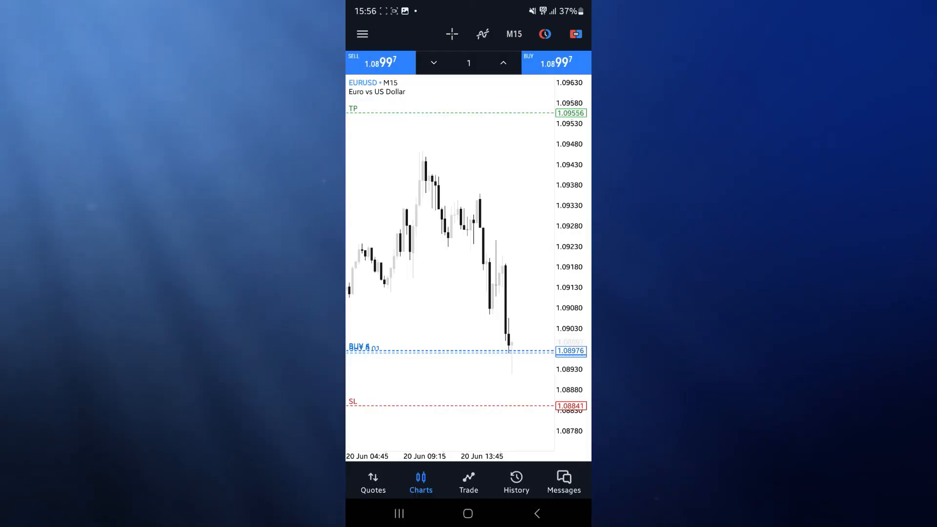
{"action": "left_click", "coordinate": [537, 513]}
{"action": "left_click", "coordinate": [417, 342]}
{"action": "left_click", "coordinate": [536, 513]}
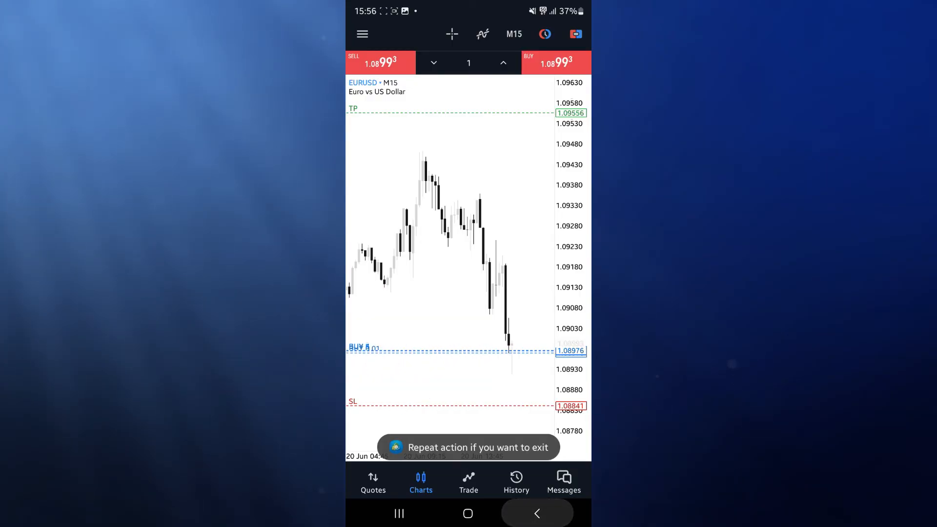
{"action": "left_click", "coordinate": [450, 350]}
{"action": "left_click", "coordinate": [450, 431]}
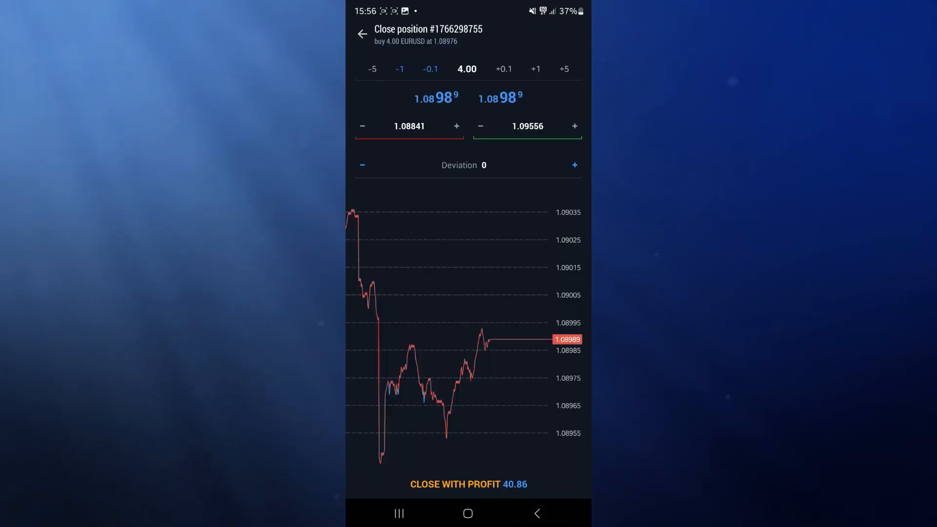